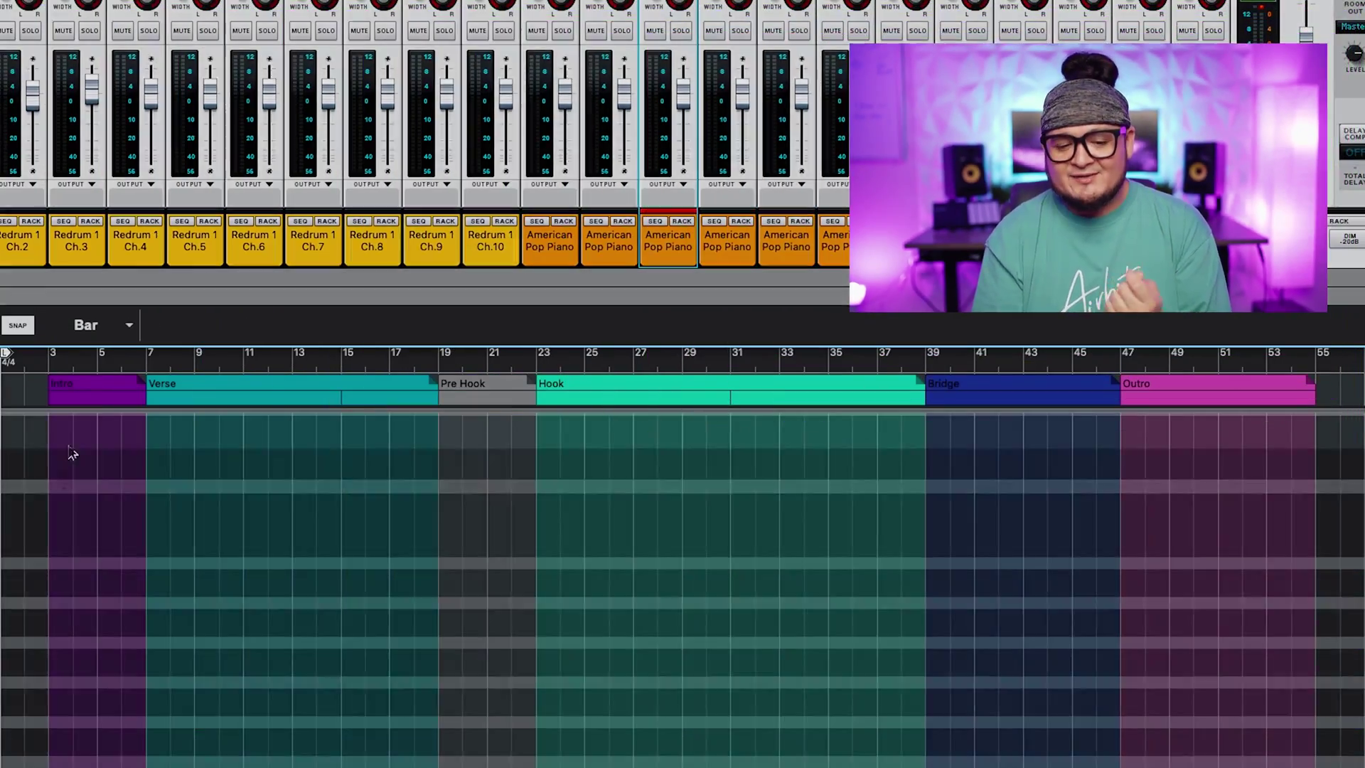
Review the Intro, Verse, Pre Hook, Hook, Bridge and Outro block lengths and the Intro clip's options
left_click(91, 401)
left_click(300, 400)
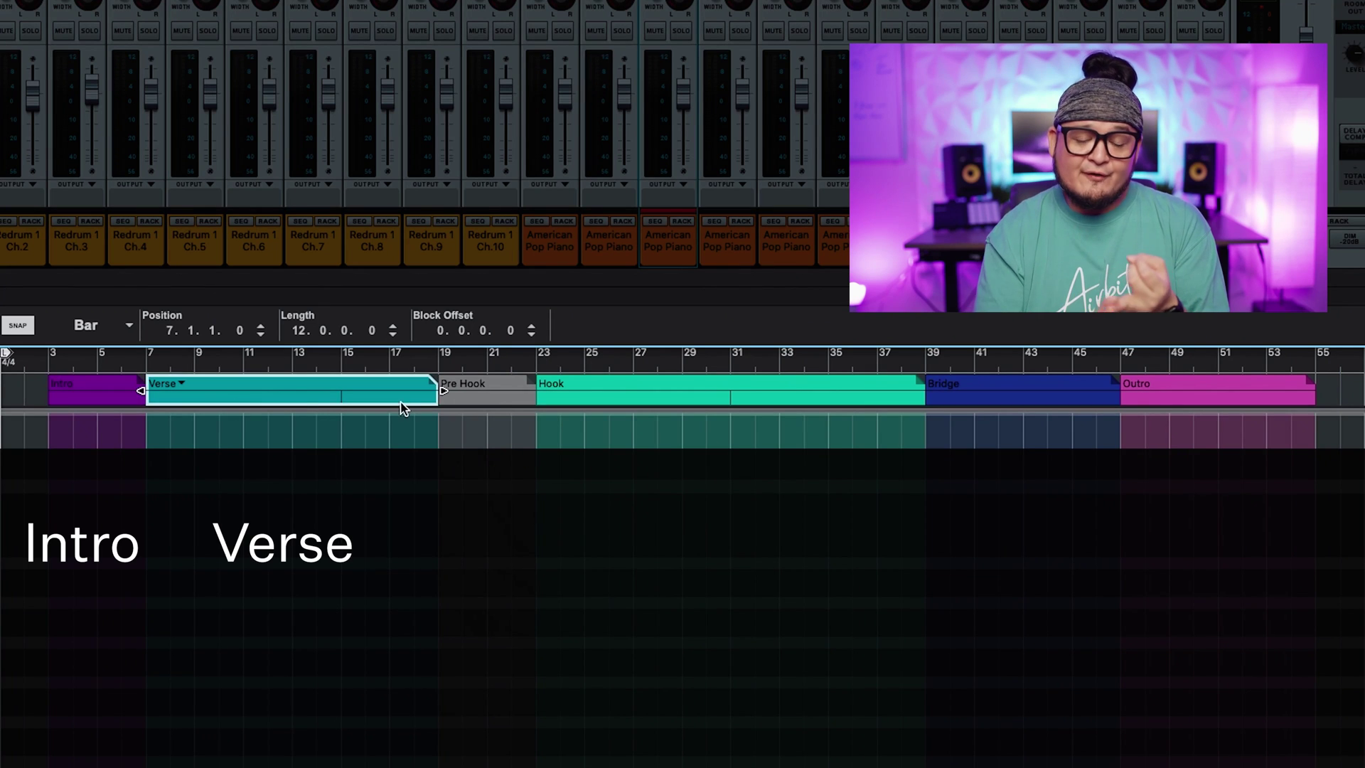
left_click(487, 396)
left_click(639, 398)
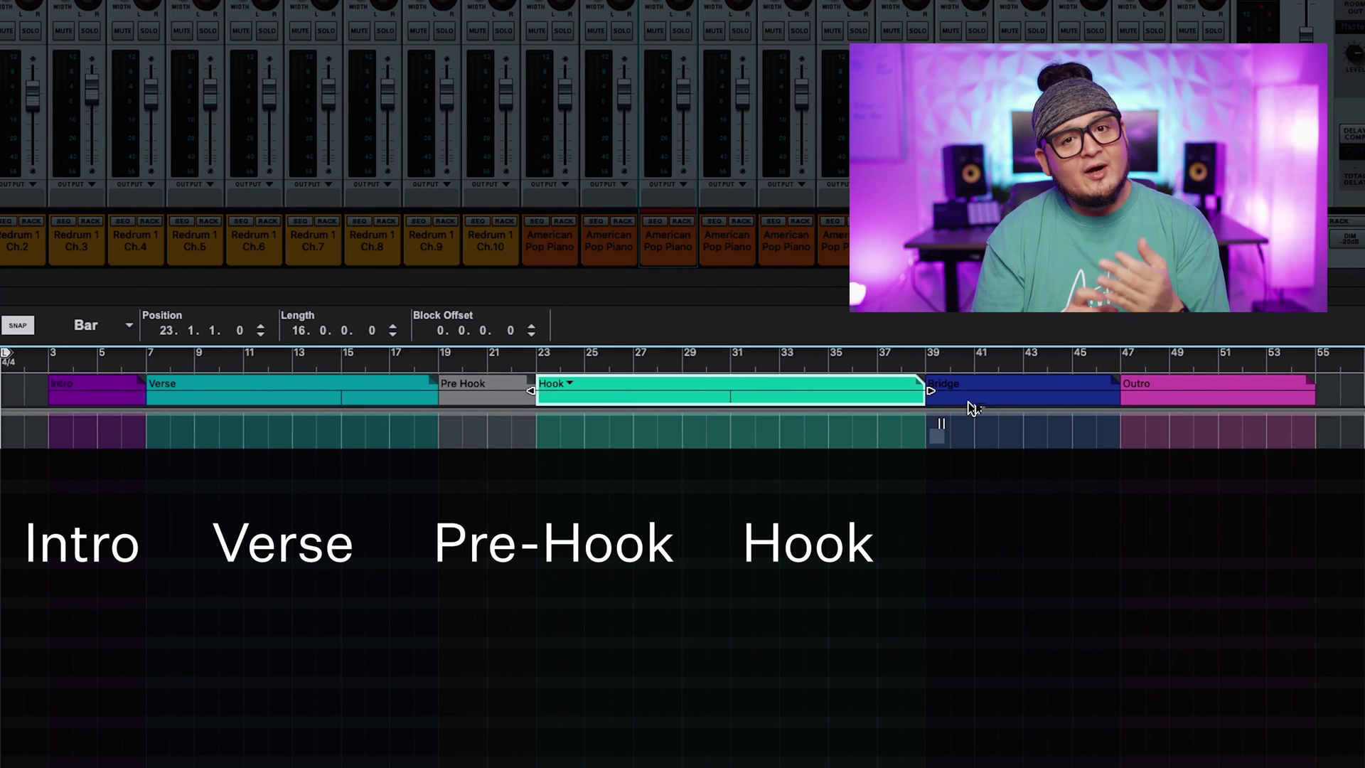
left_click(1023, 398)
left_click(1166, 398)
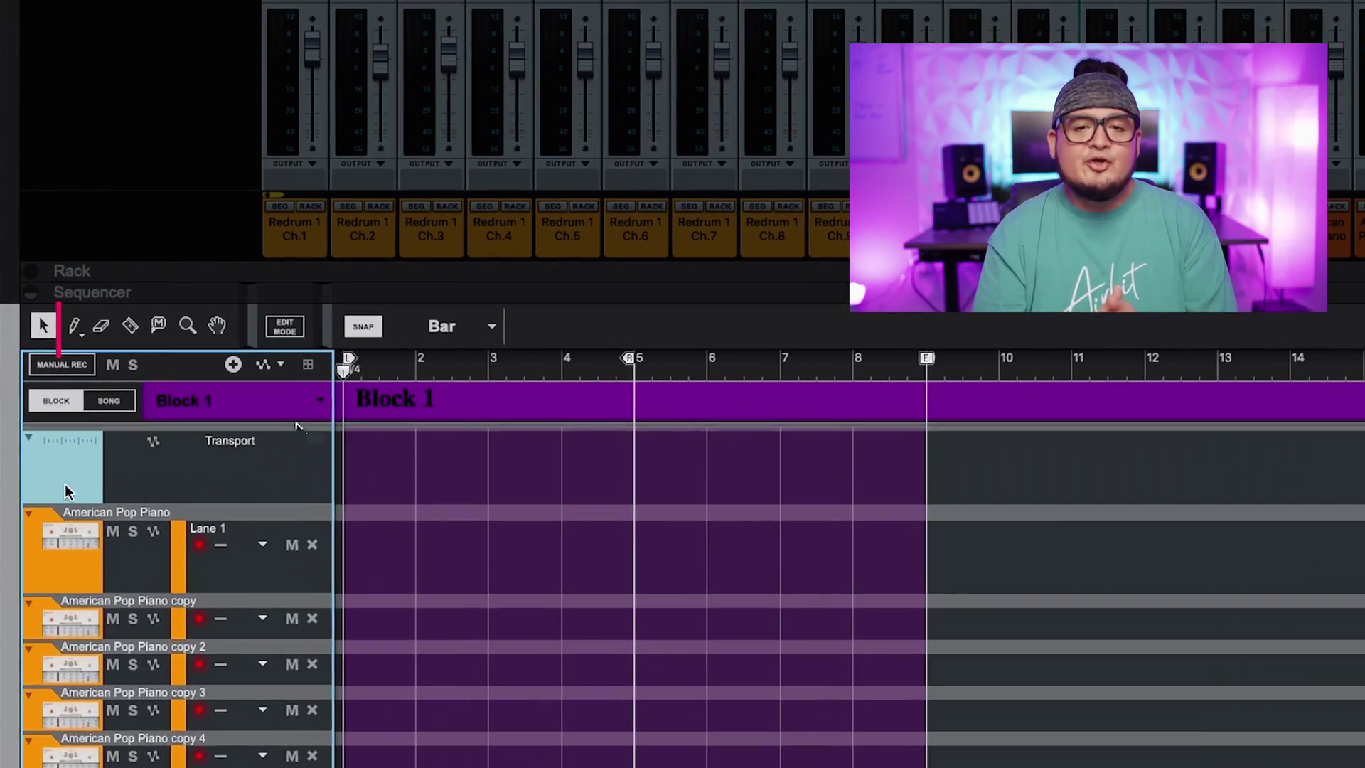
left_click(285, 400)
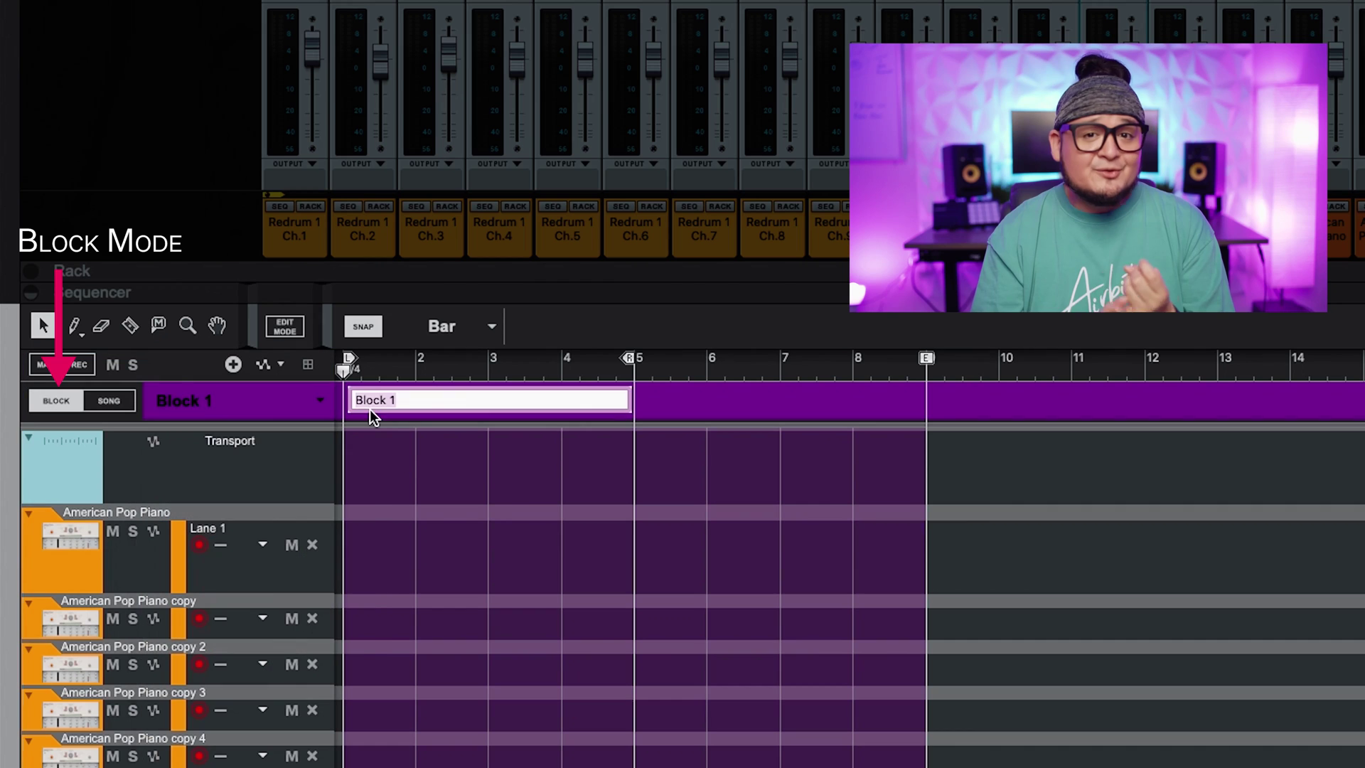
right_click(373, 392)
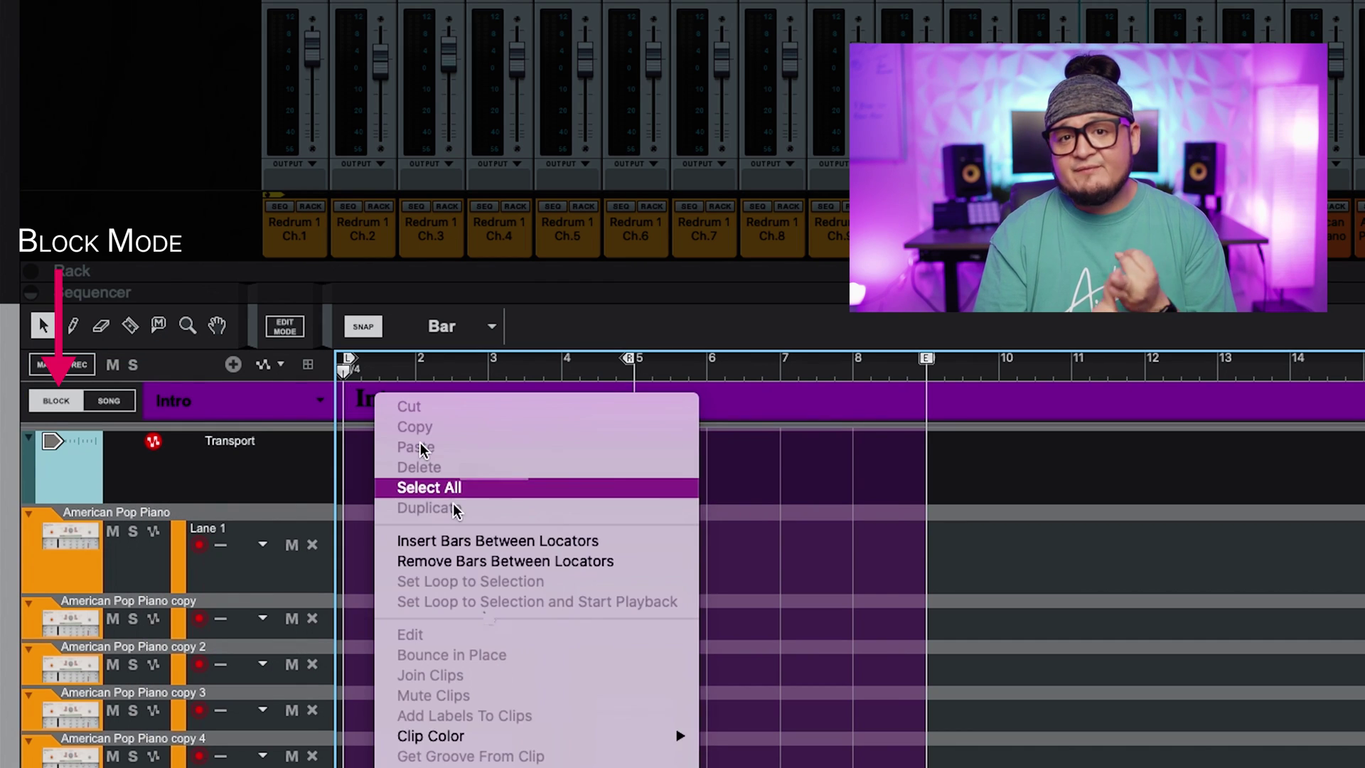
mouse_move(526, 740)
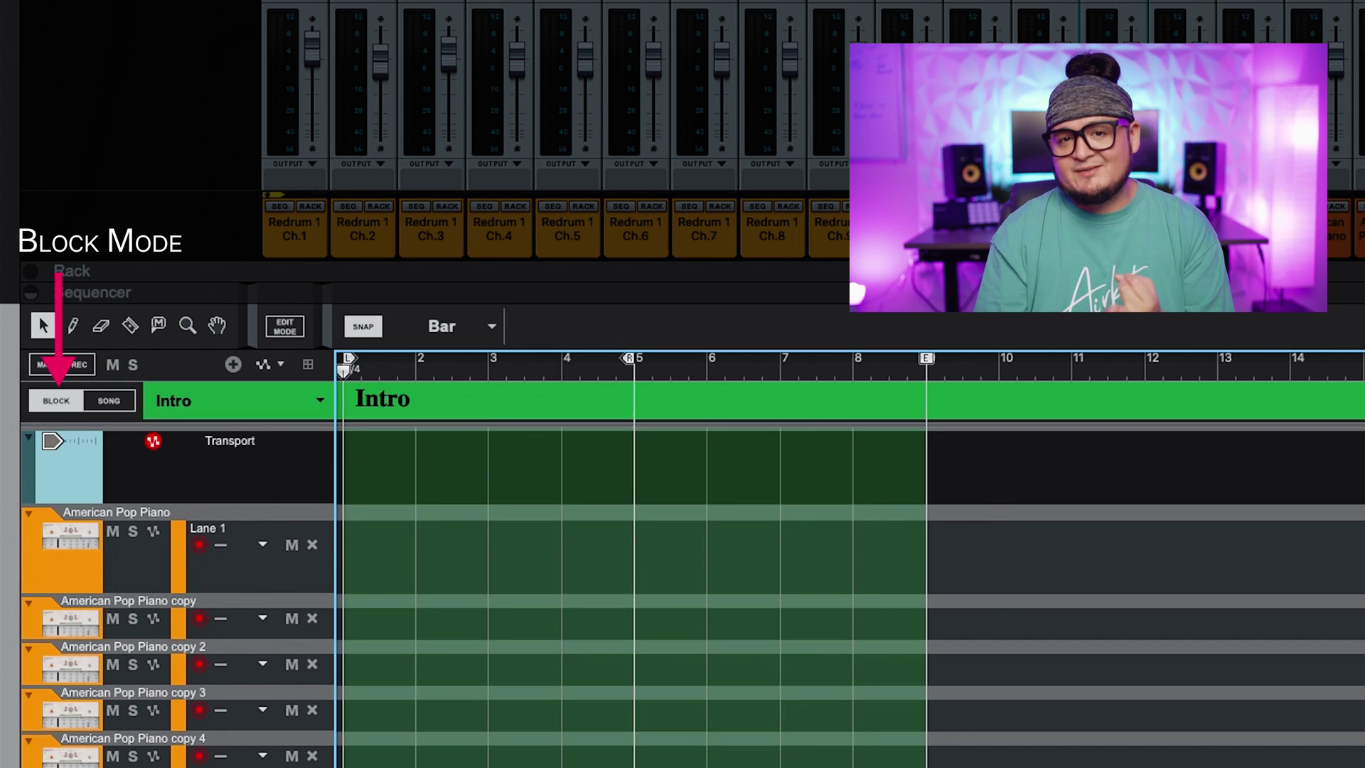
In Song mode, draw a block clip from bar 1 to bar 11 and assign it the Hook block
left_click(114, 400)
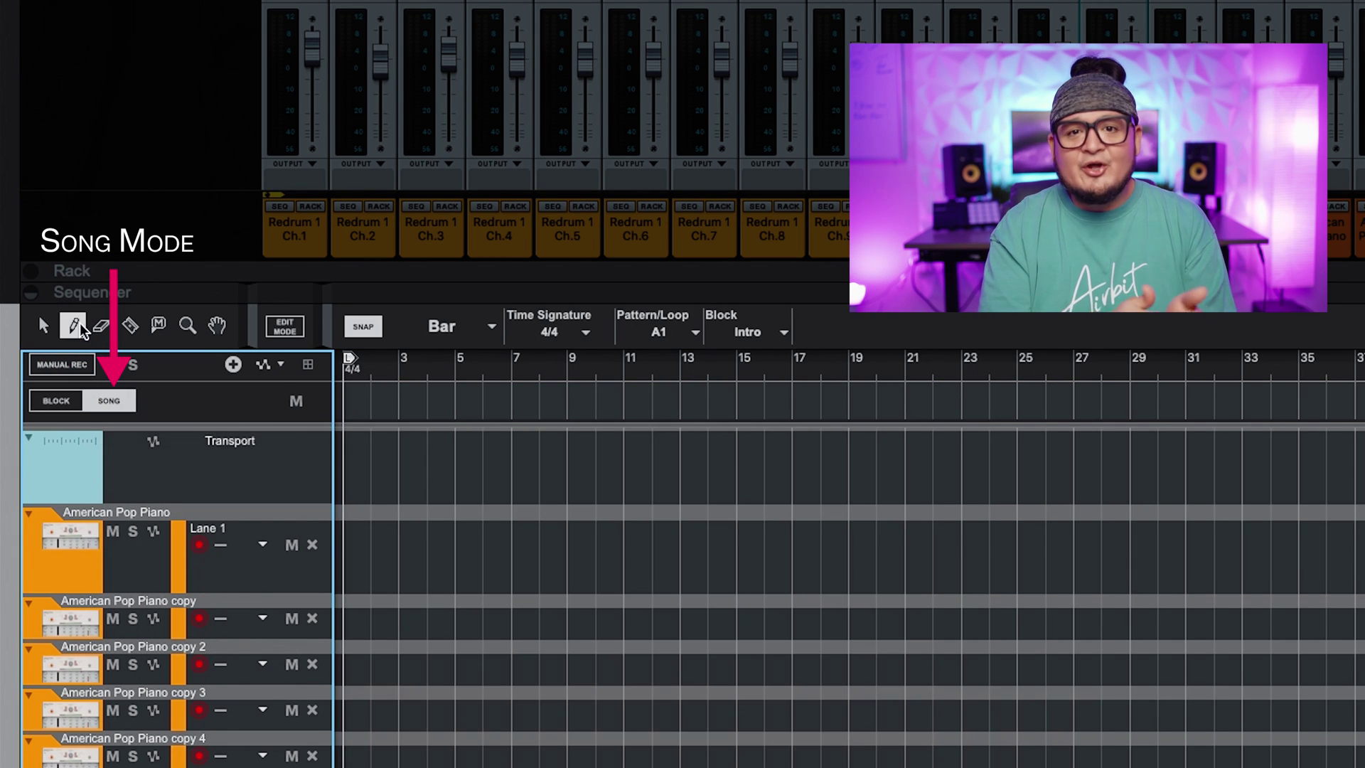
left_click_drag(344, 400, 617, 398)
left_click(43, 325)
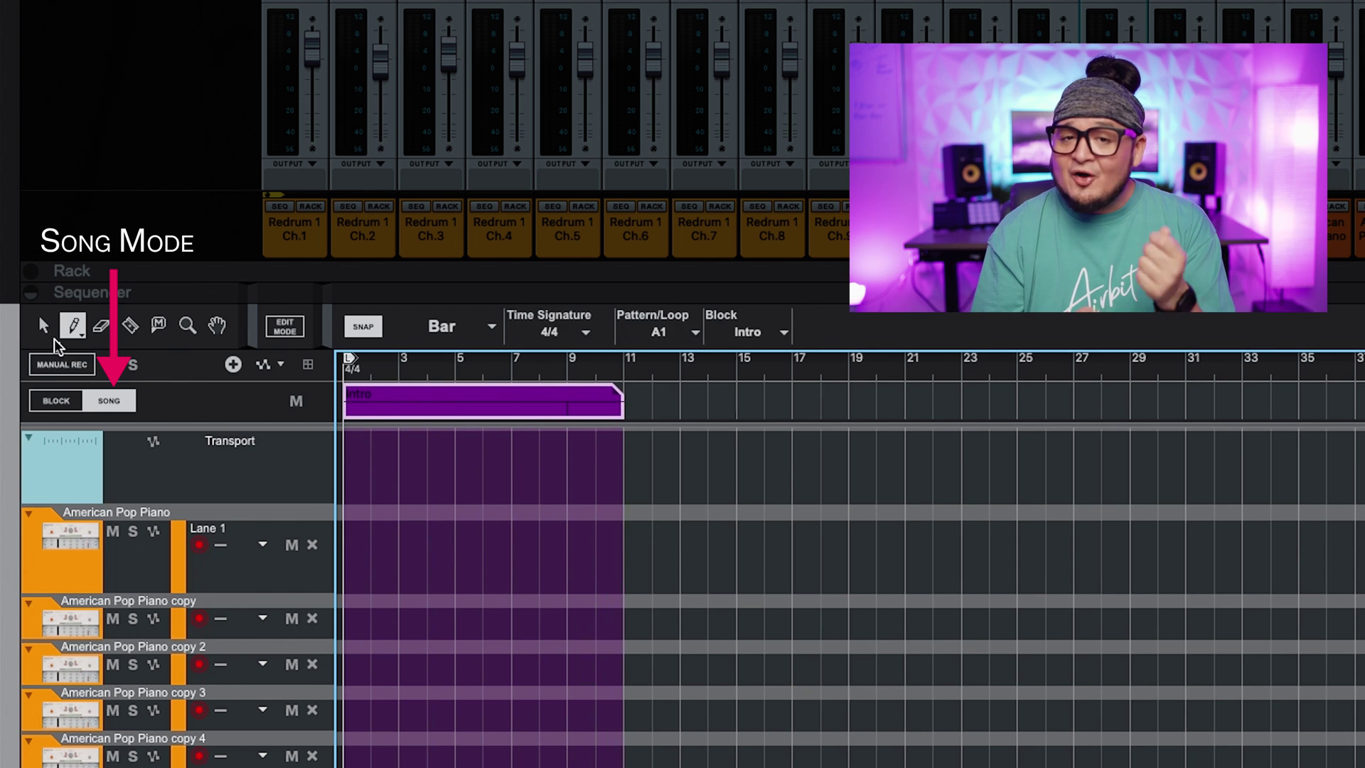
left_click(384, 399)
left_click(382, 393)
left_click(417, 457)
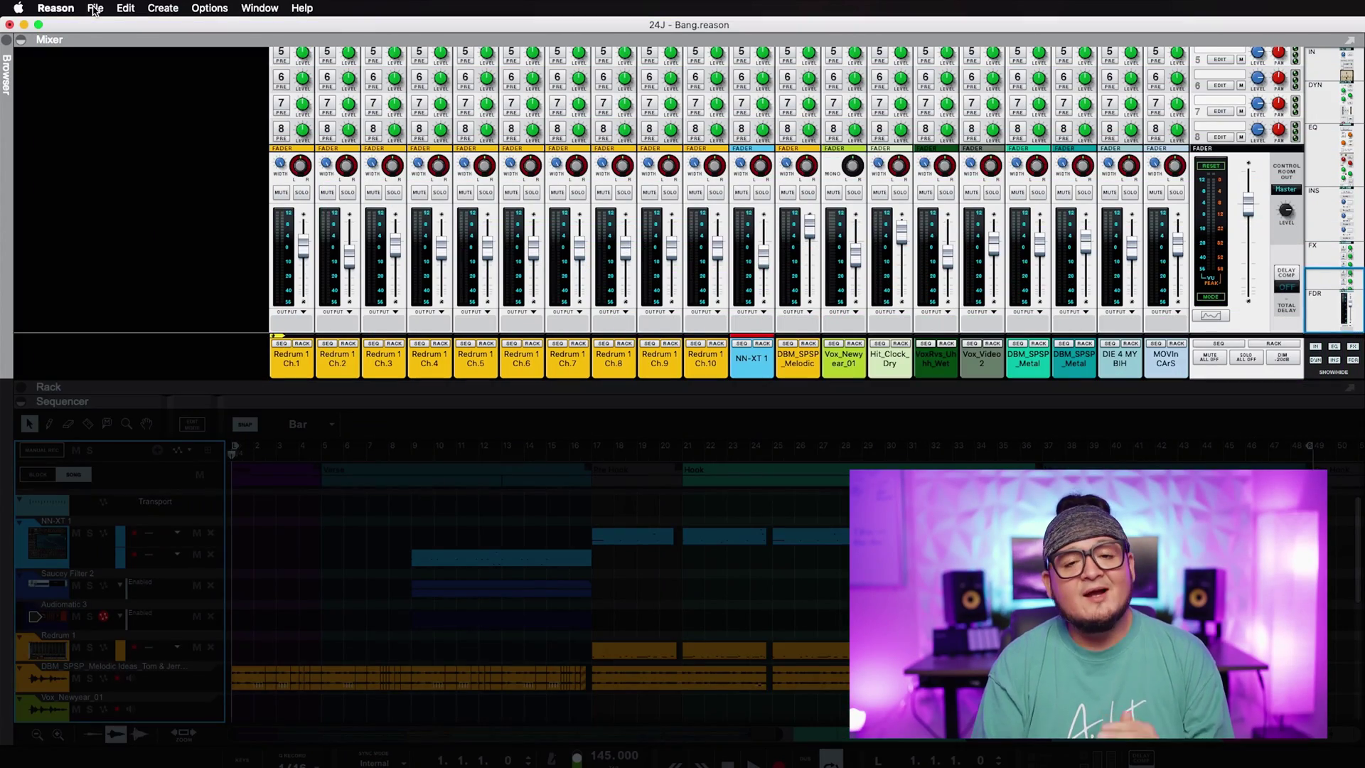
Include the AZMORE BOOTY KICK and MANZ 808 samples in the song via Song Self-Contain Settings
left_click(94, 10)
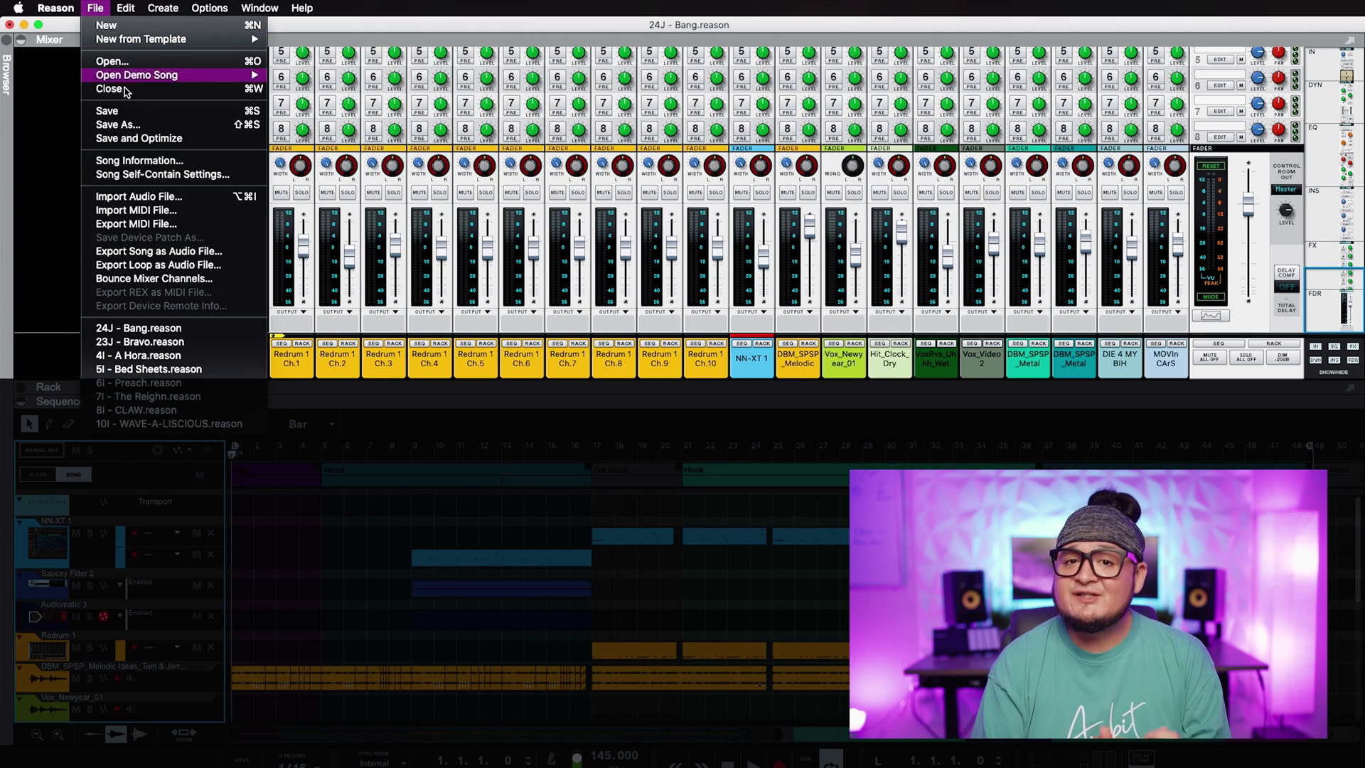
left_click(155, 177)
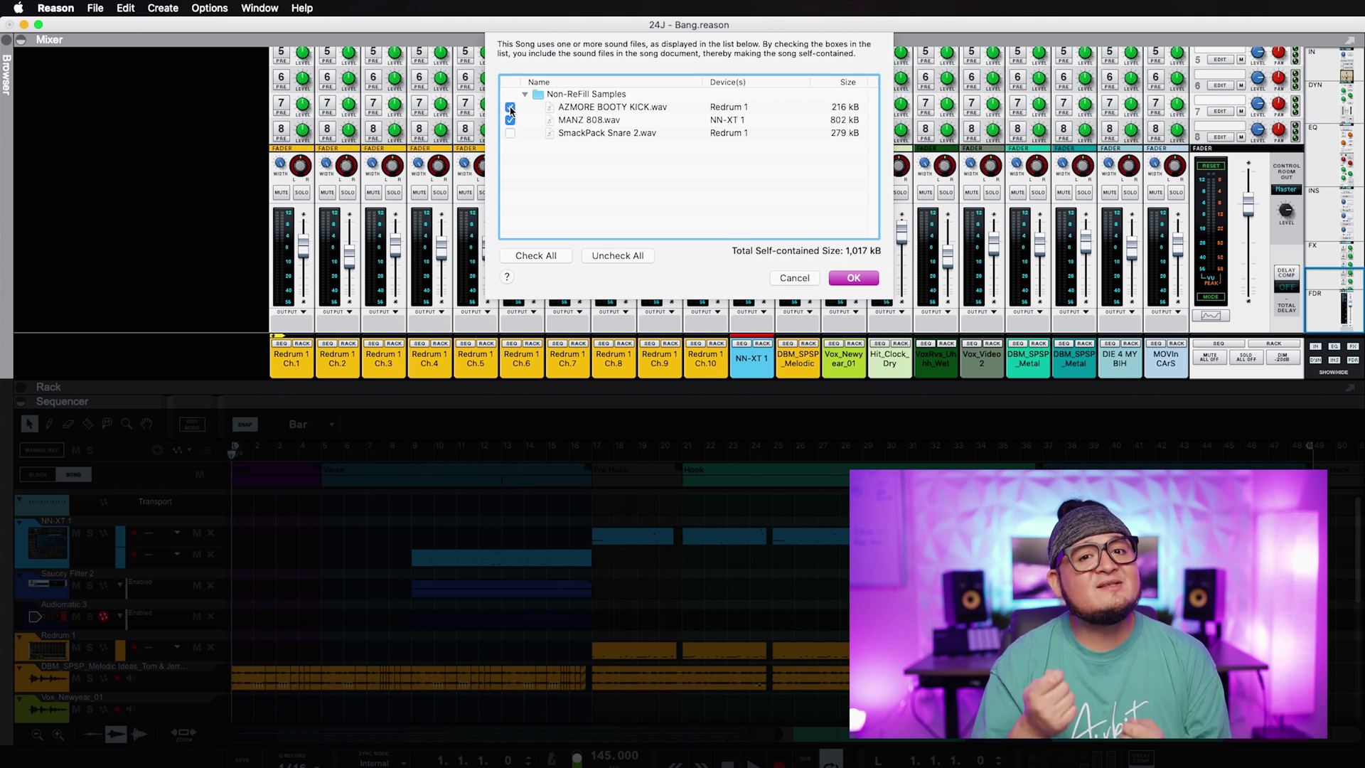
left_click(861, 277)
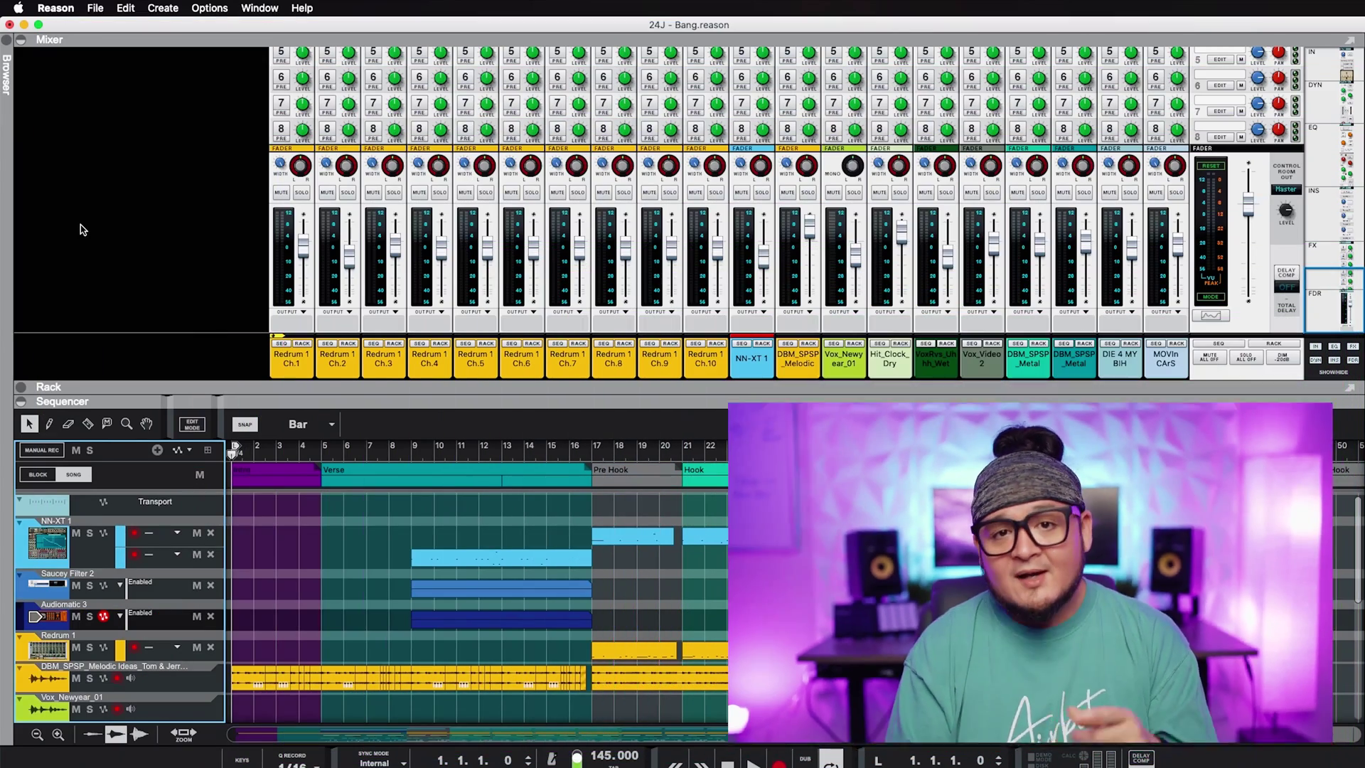
Enable 'Self-contain samples when loading from disk' in Reason's General preferences
left_click(72, 9)
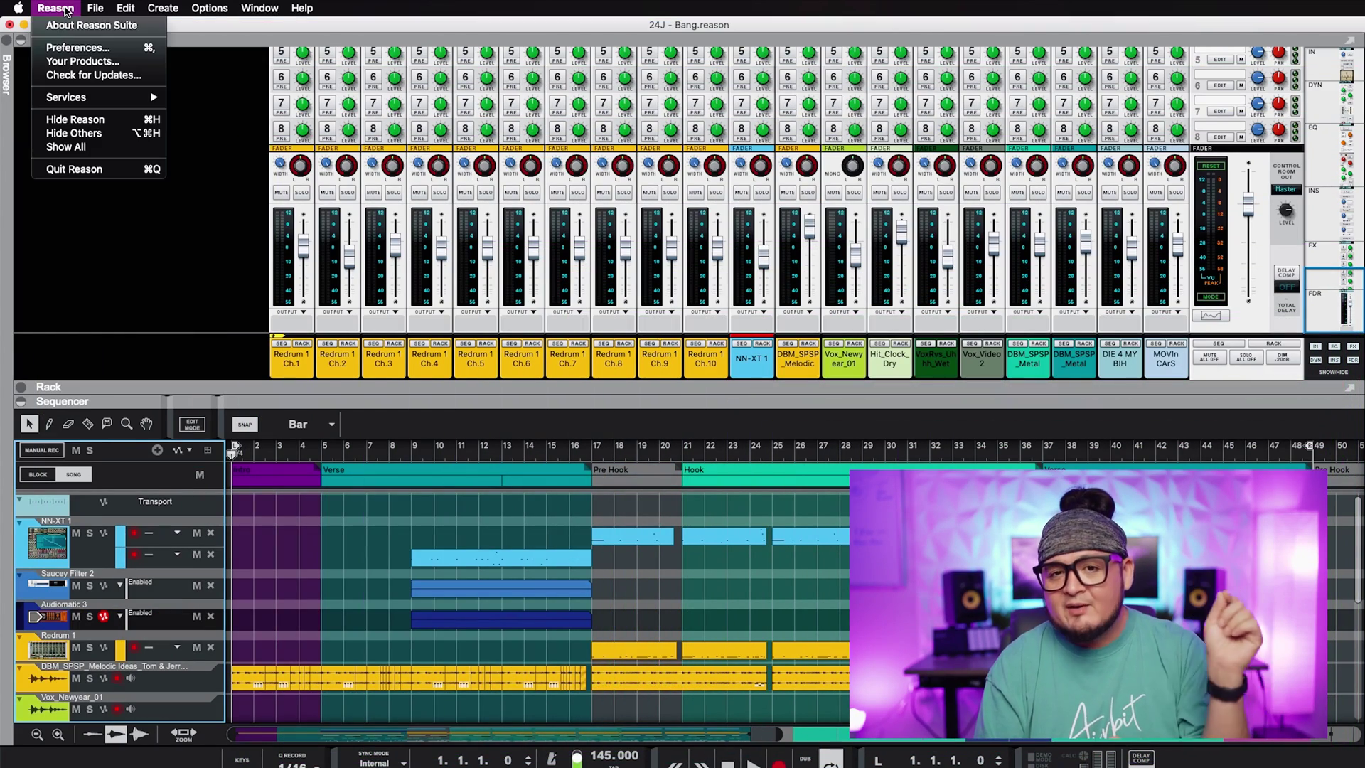
left_click(64, 48)
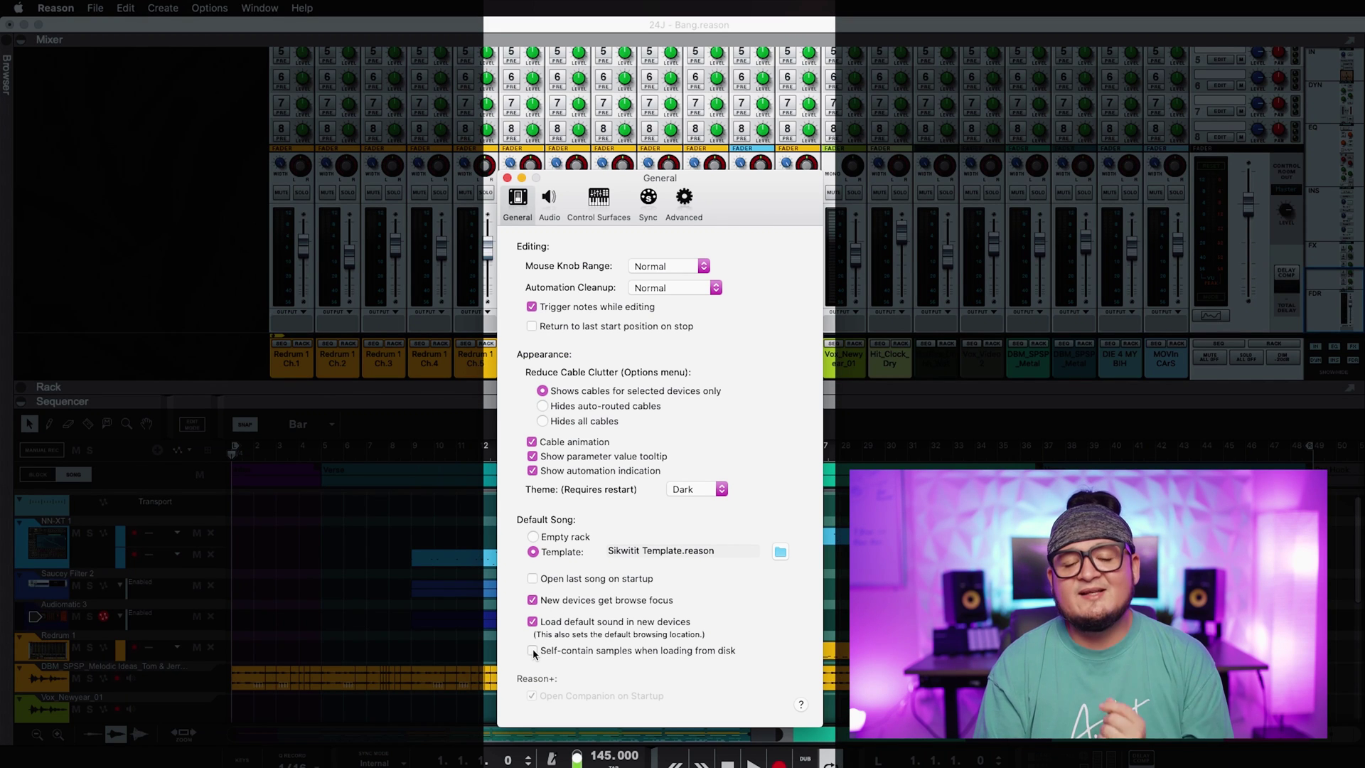
left_click(533, 649)
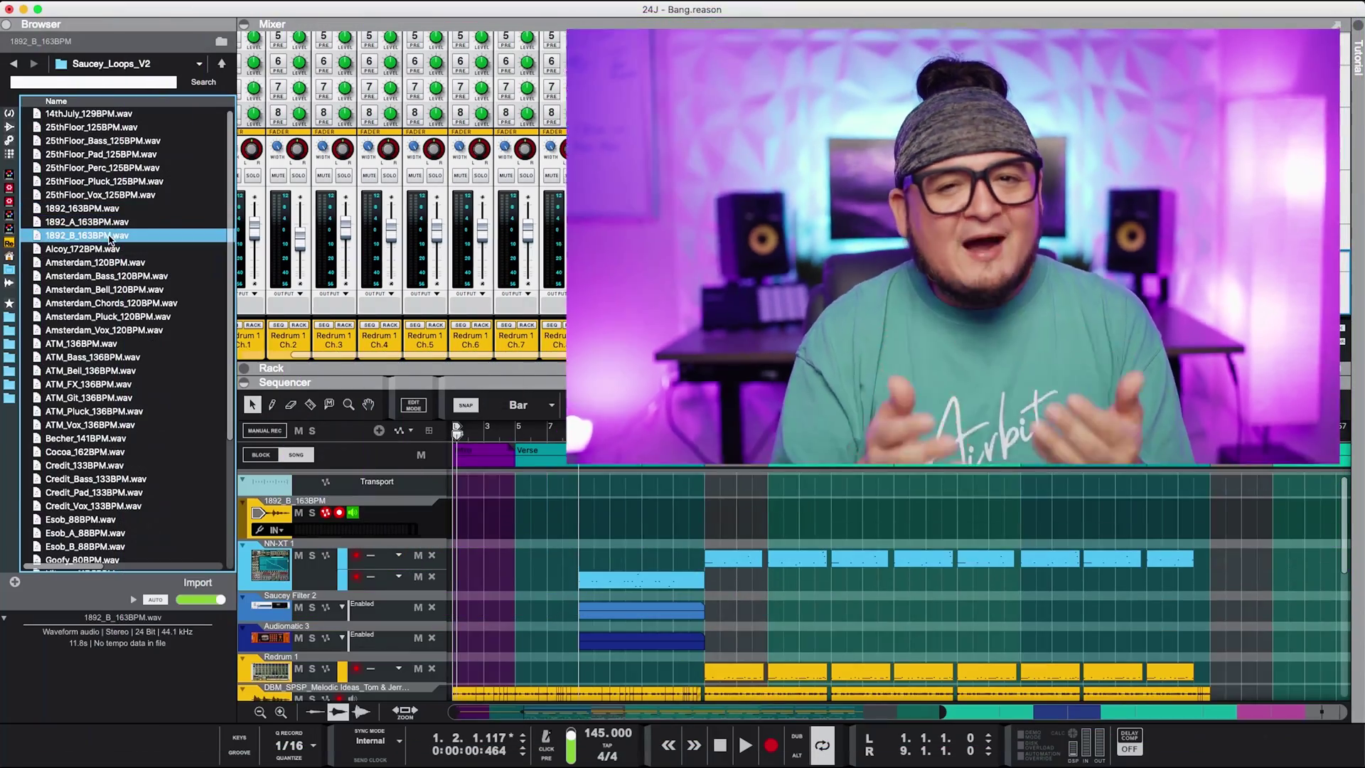
Drag the 1892_B_163BPM.wav loop from the Browser onto a new audio track at bar 1
left_click_drag(110, 239, 378, 494)
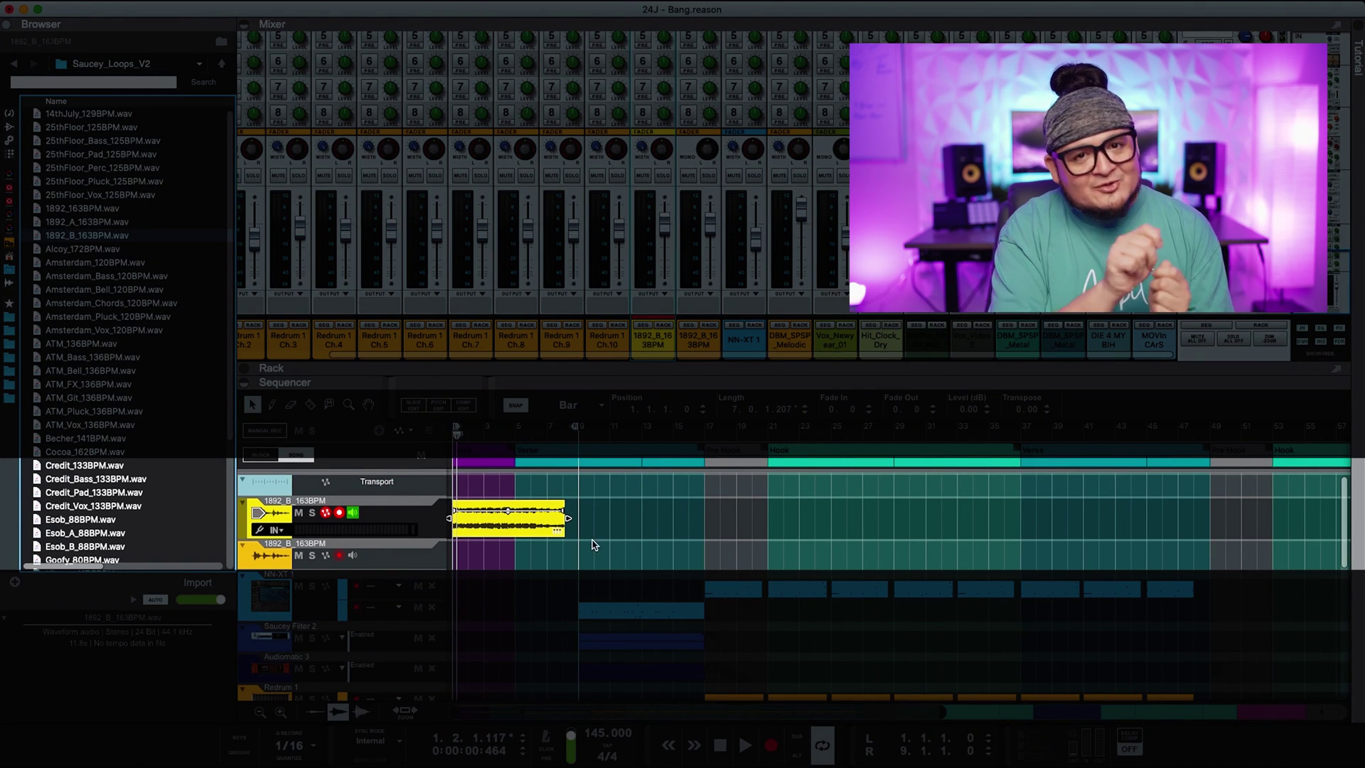
Stretch the 1892_B_163BPM loop clip's right edge from 8 bars out to 15 bars
left_click_drag(569, 520, 575, 525)
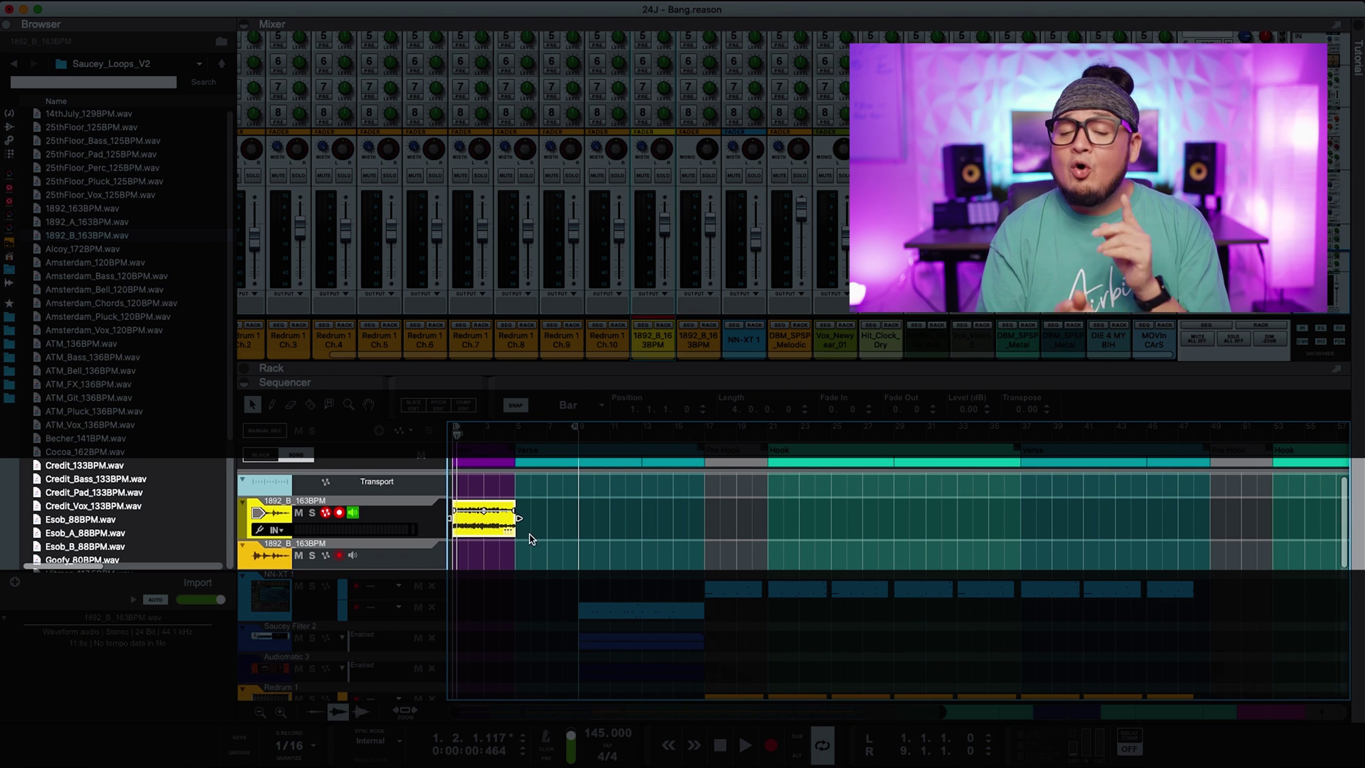
left_click_drag(562, 526, 689, 540)
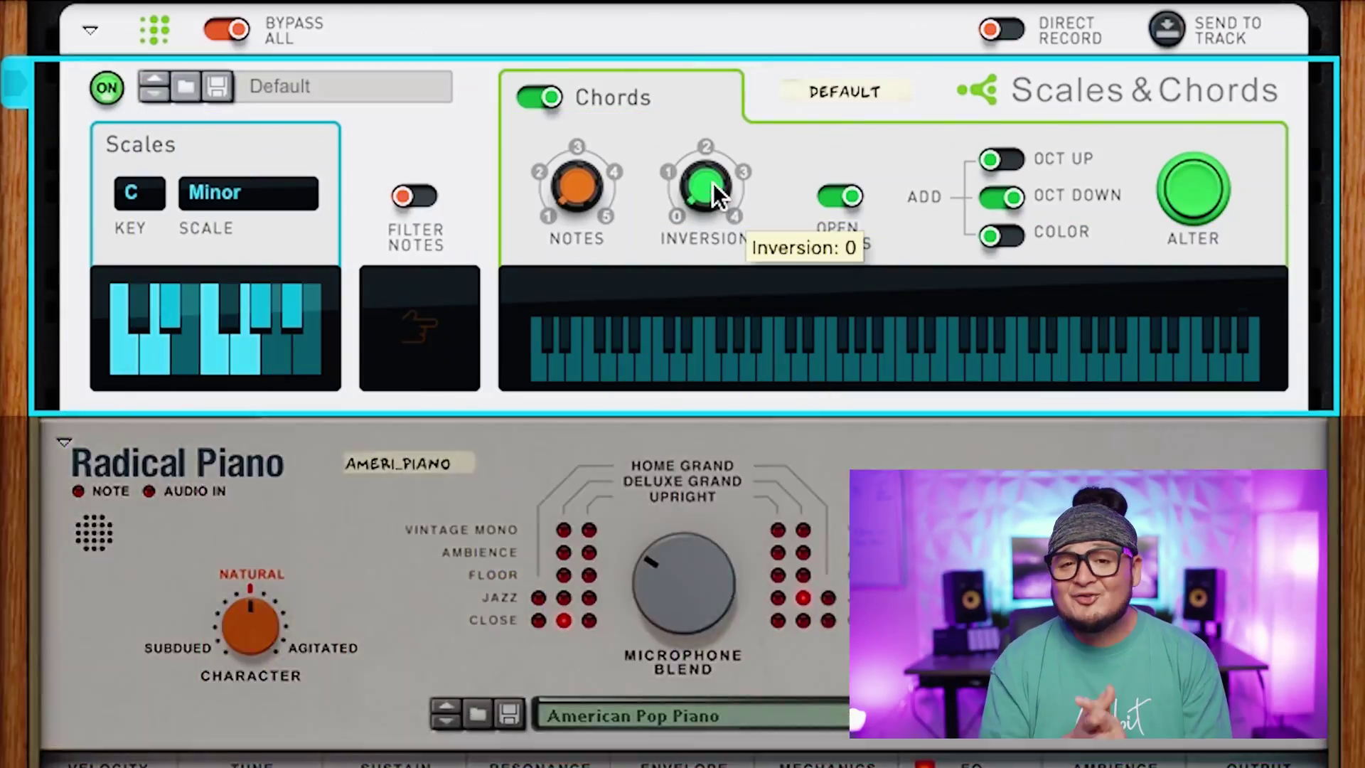
Set Scales & Chords to inversion 1, 5 chord notes, key C Major, with Filter Notes off
left_click_drag(713, 182, 715, 58)
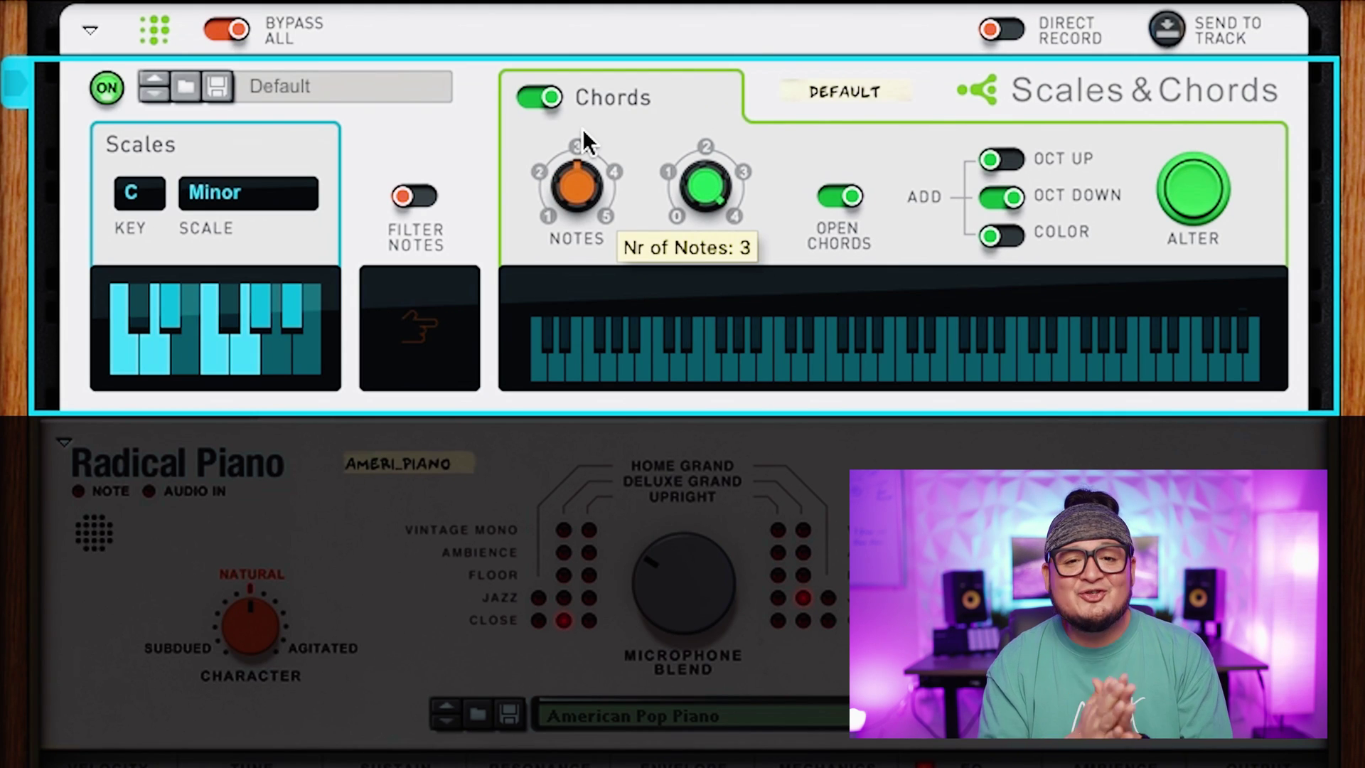
left_click_drag(593, 99, 615, 61)
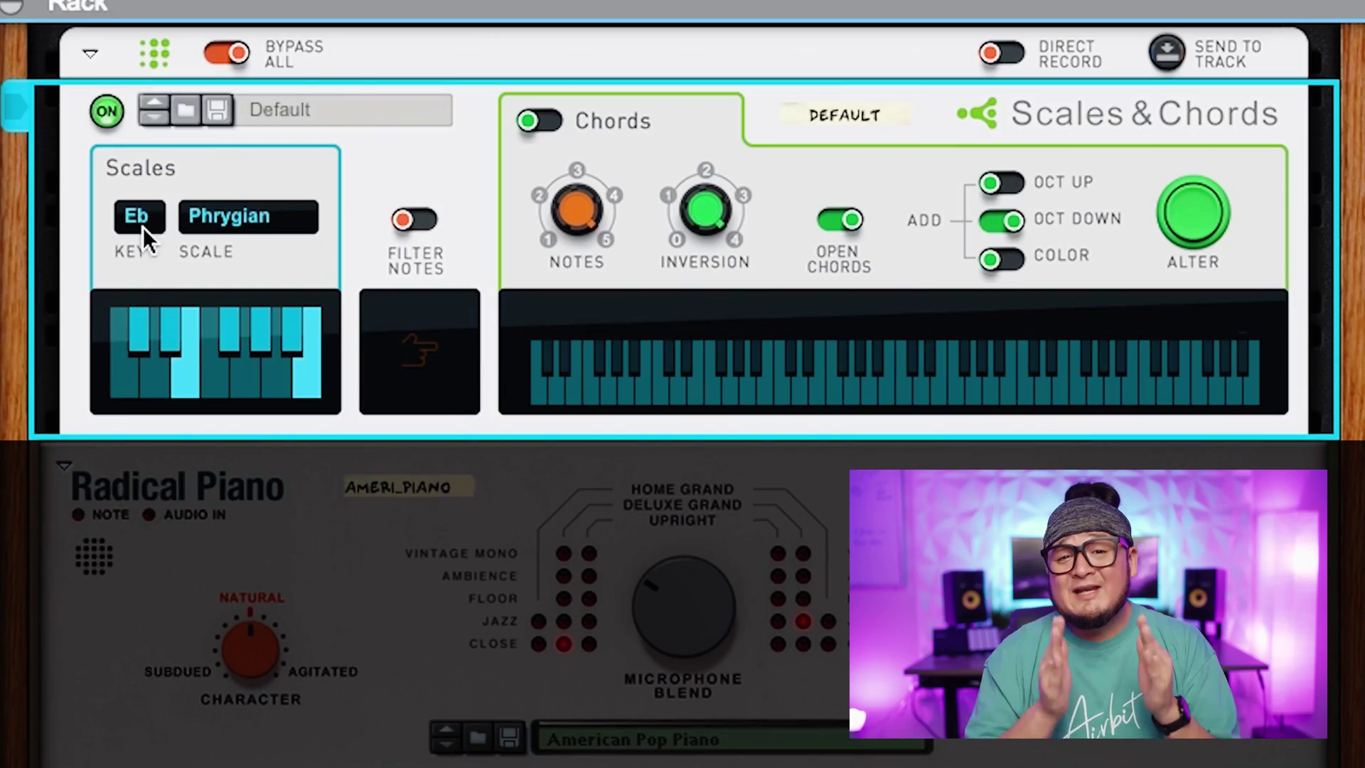
left_click(139, 215)
left_click(178, 115)
left_click(253, 219)
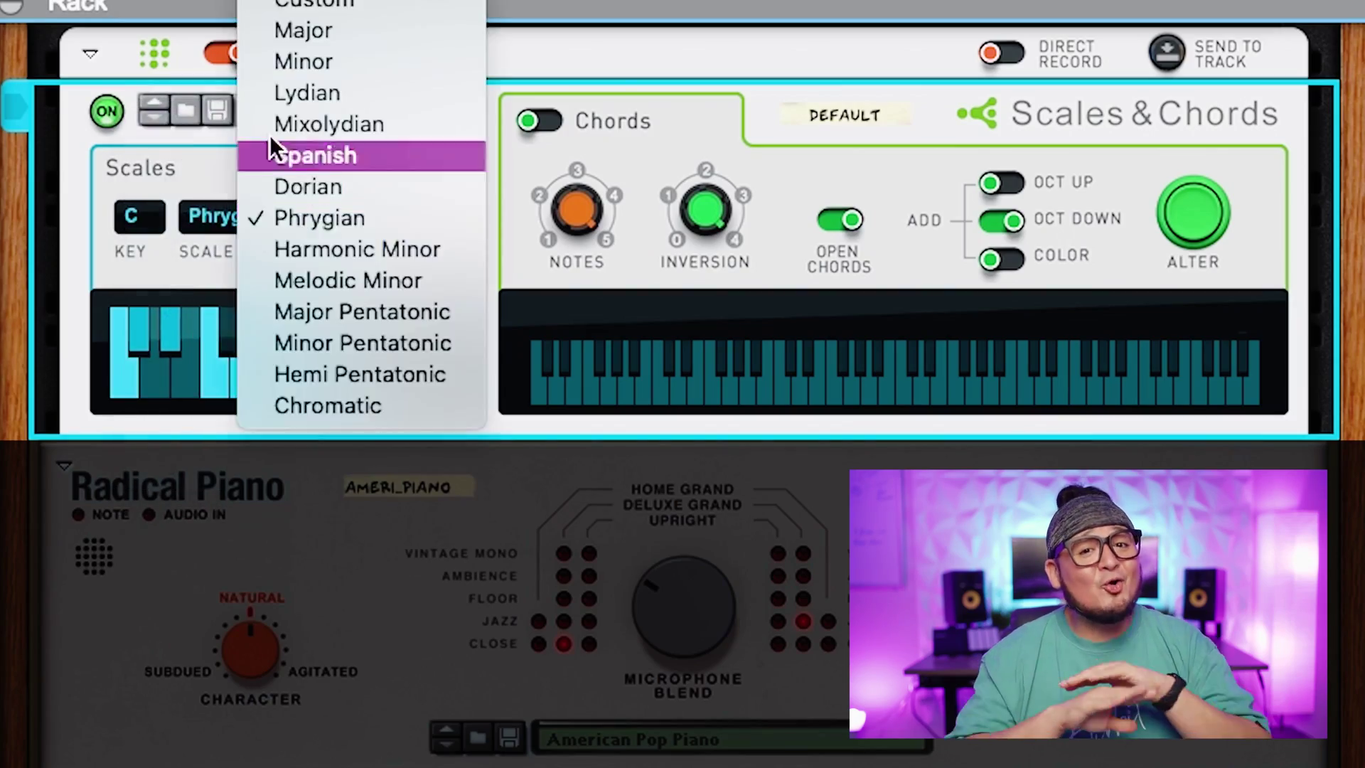
left_click(287, 32)
left_click(411, 220)
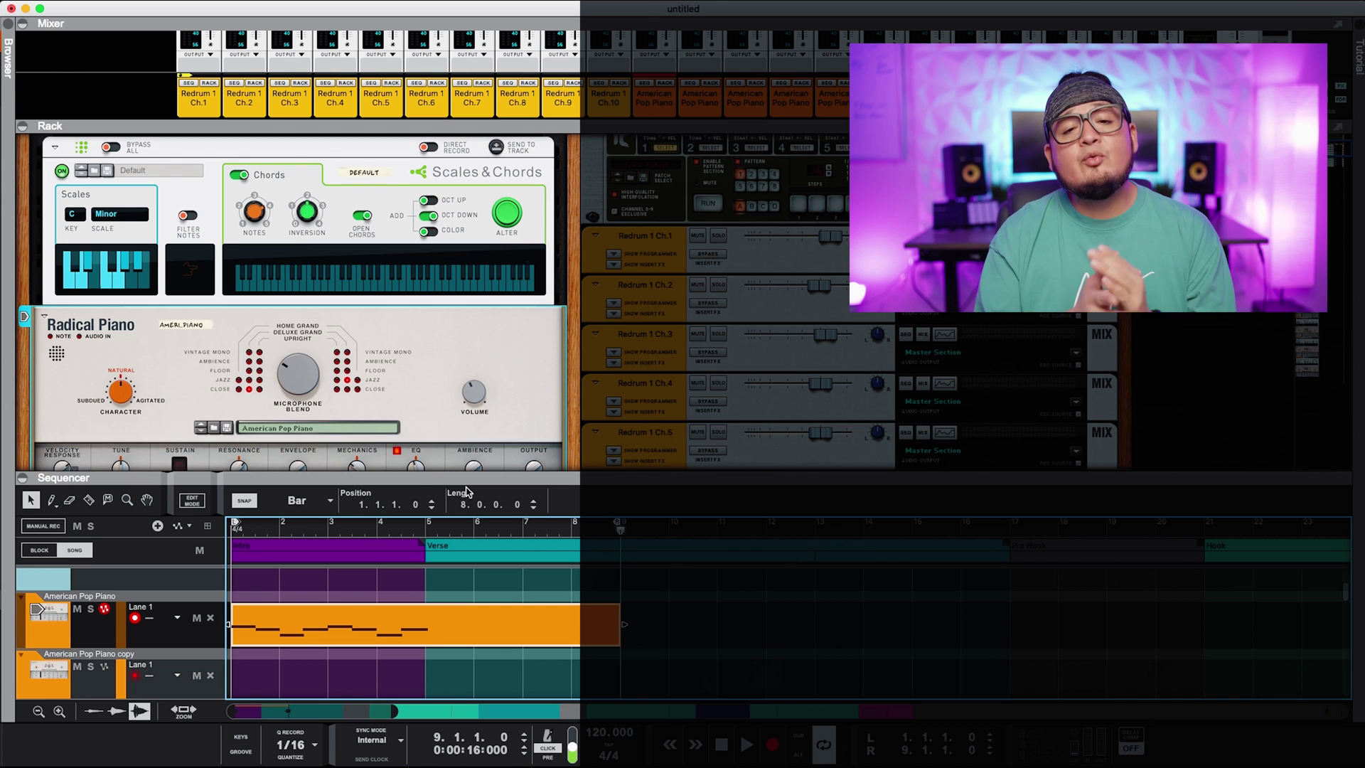
Send the American Pop Piano clip's generated chords to the track as MIDI notes
left_click(529, 639)
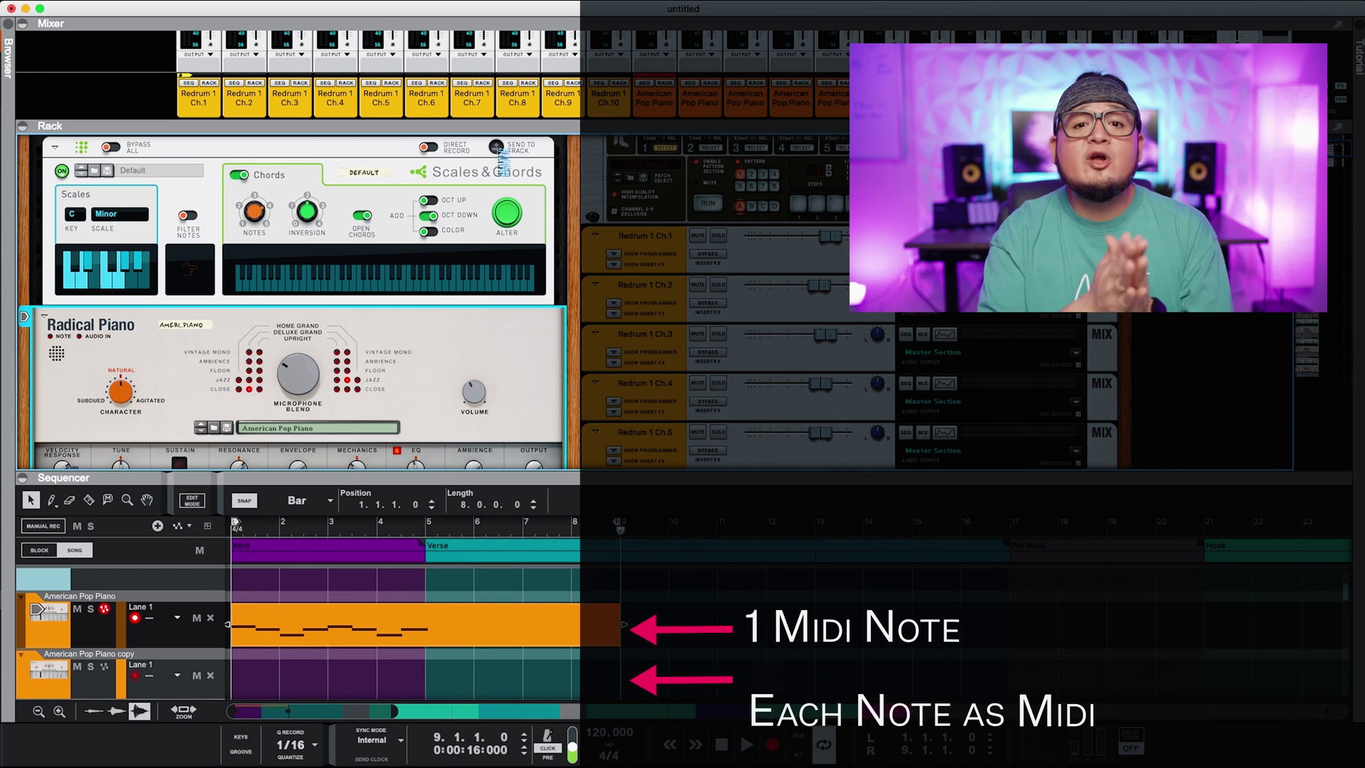
left_click(509, 652)
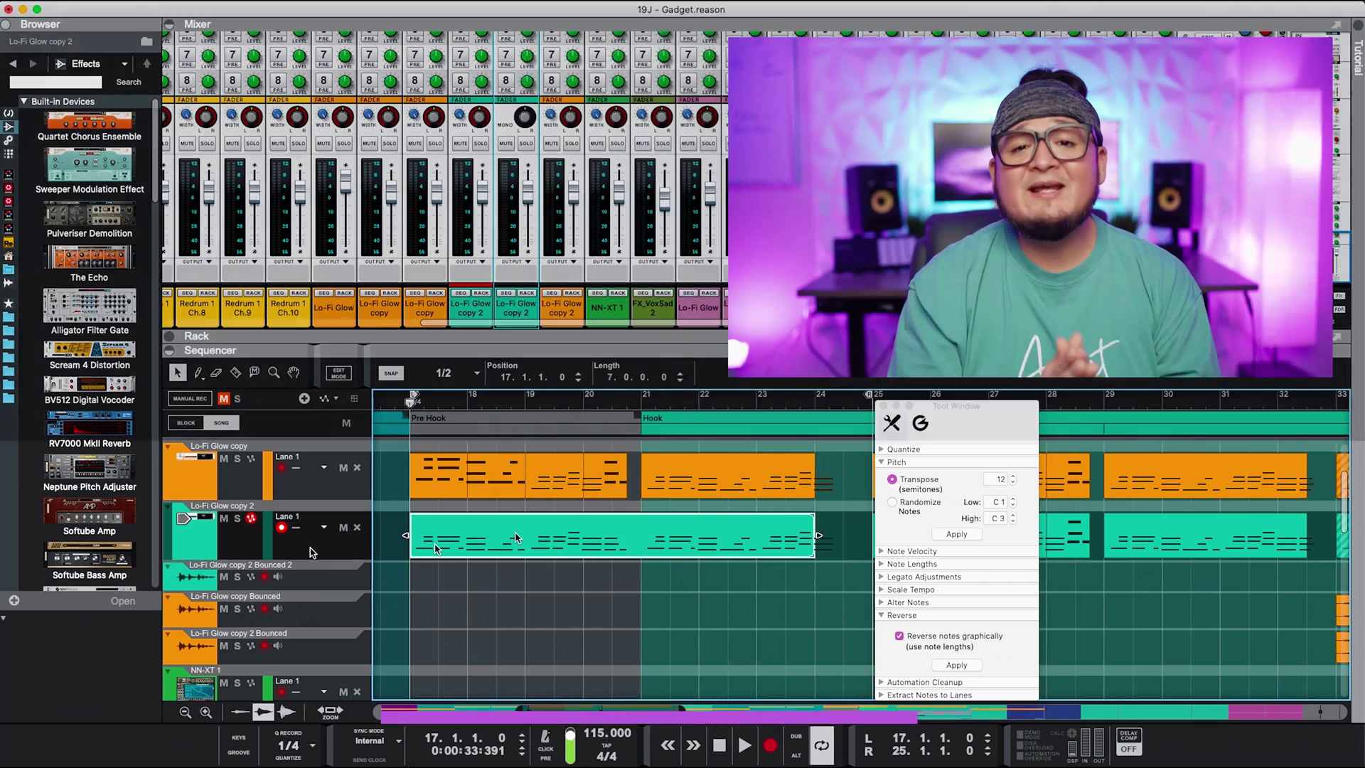
Bounce the Lo-Fi Glow copy 2 clip in place and add The Echo to the bounced track
right_click(534, 532)
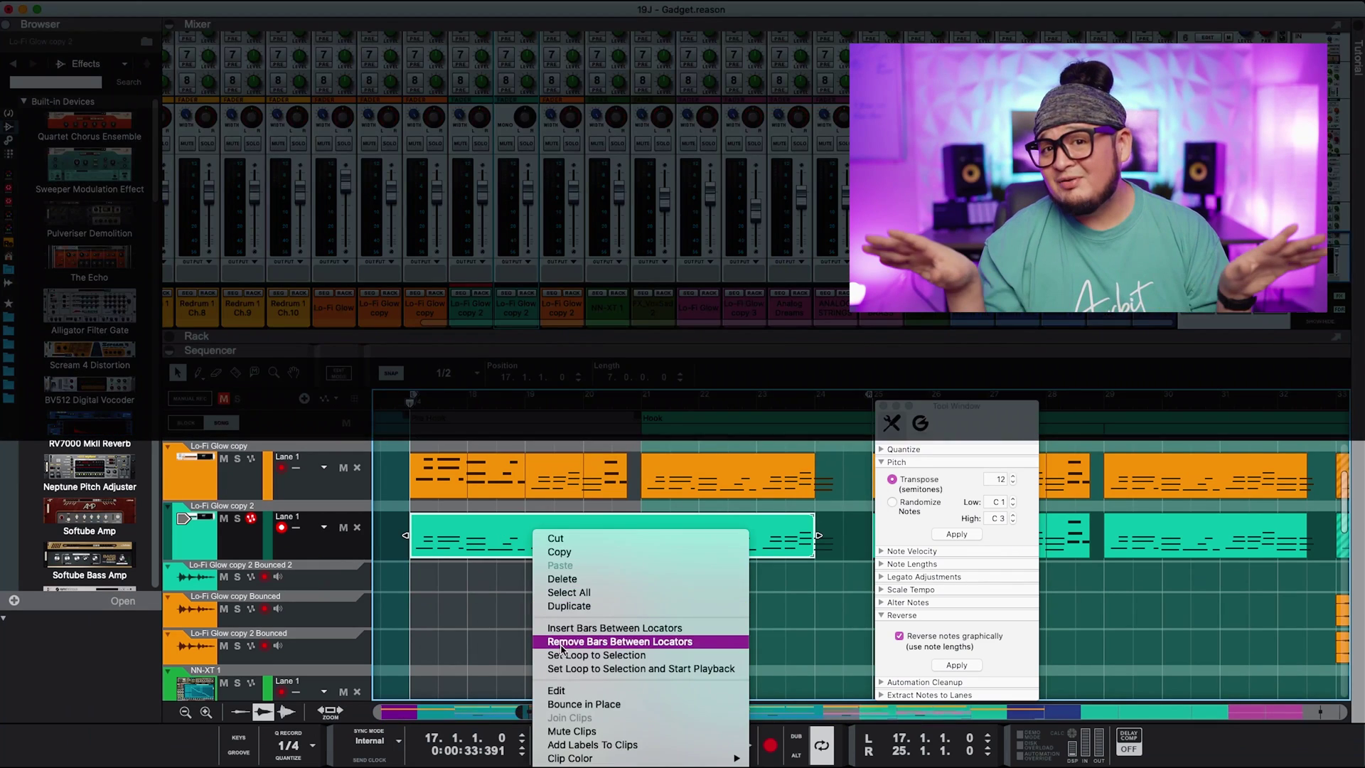
left_click(583, 704)
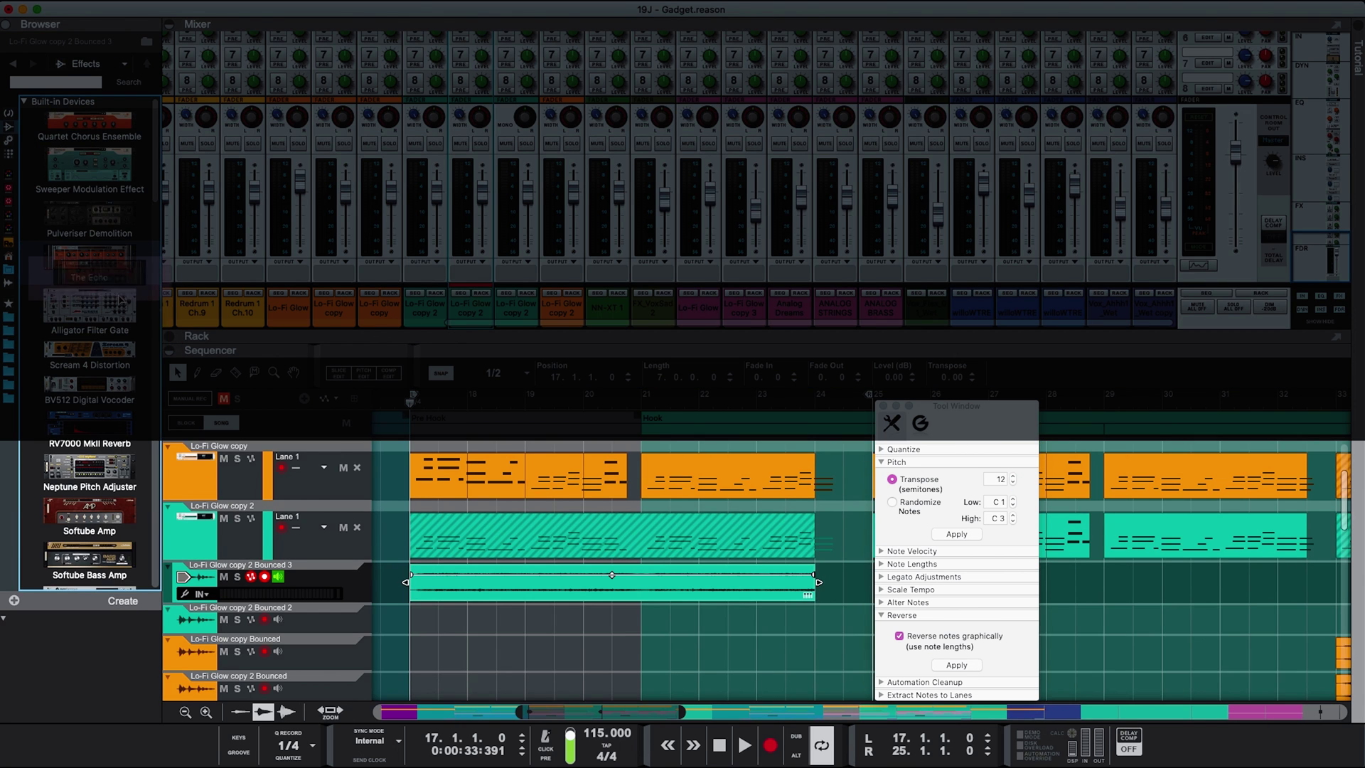
left_click_drag(89, 259, 430, 606)
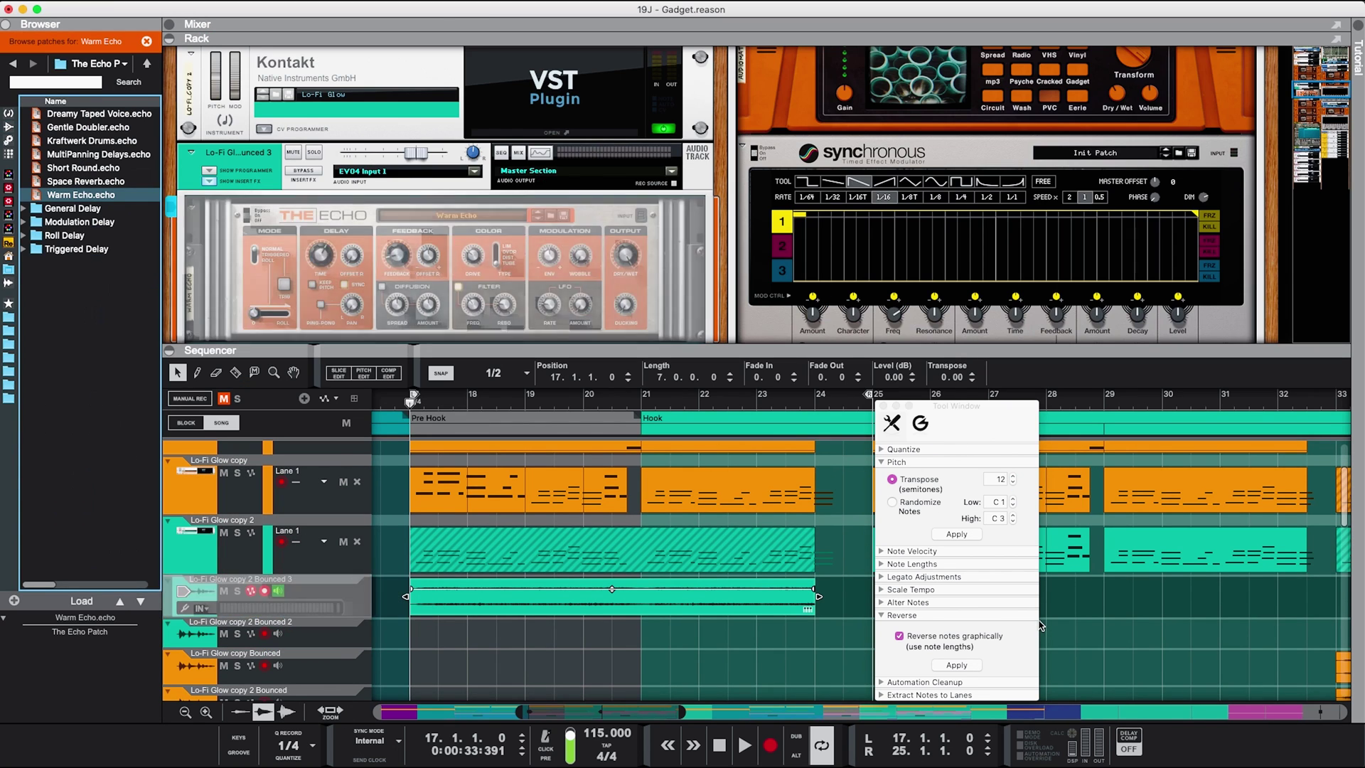